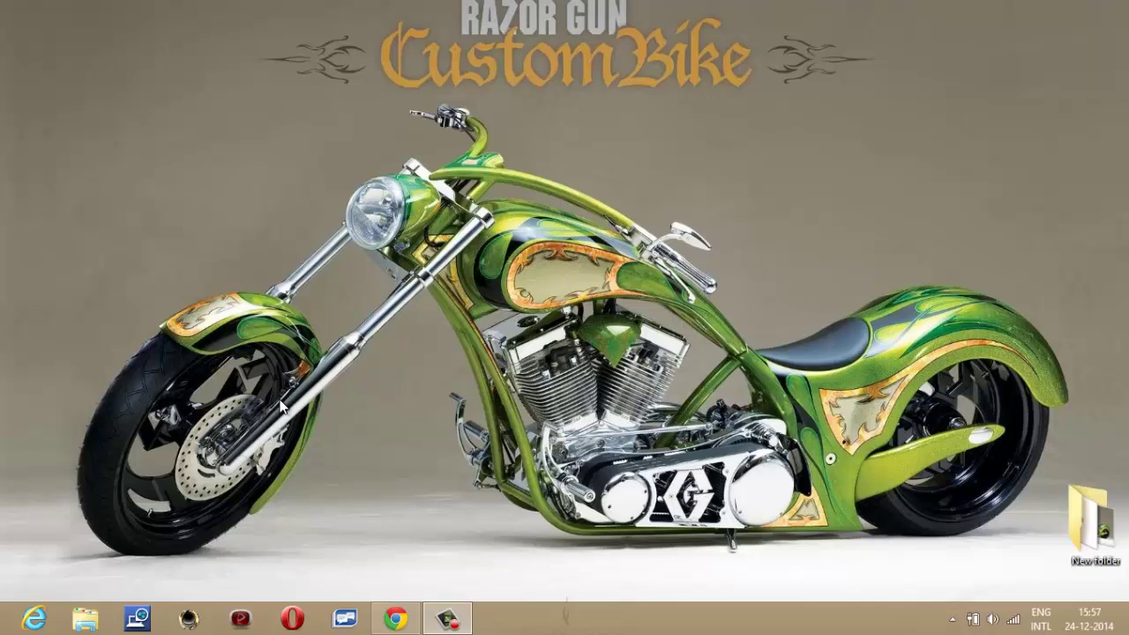
# - Switch from the desktop to the Windows 8 Start screen
pyautogui.click(18, 617)
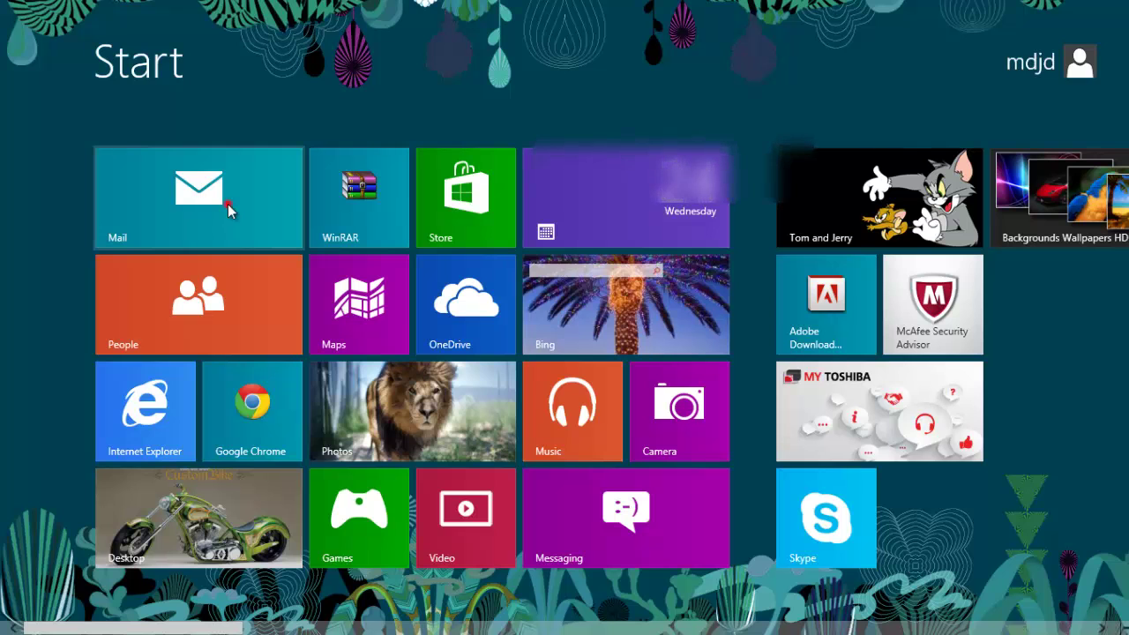
# - Launch Mail, review the existing accounts in Settings, and choose Add an account
pyautogui.click(228, 204)
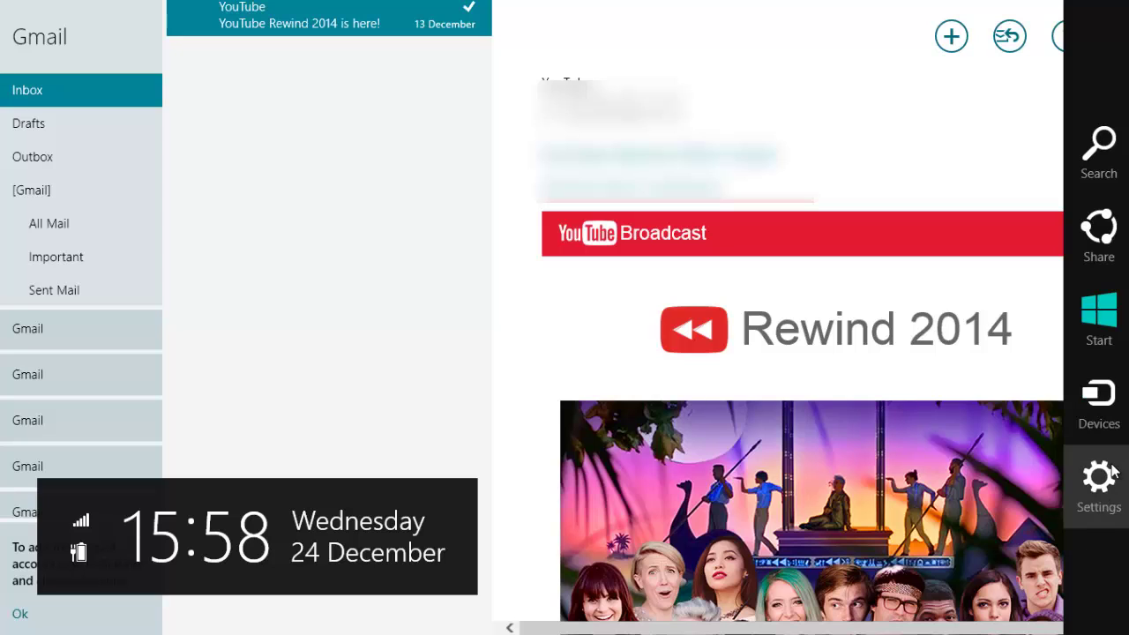
pyautogui.click(1106, 496)
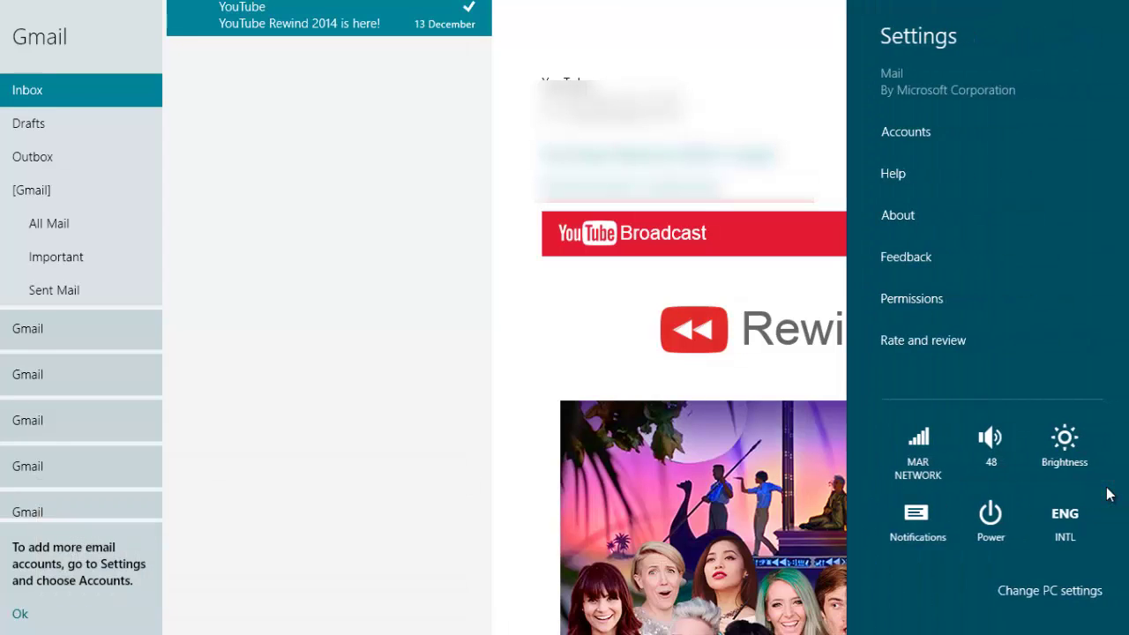
pyautogui.click(914, 139)
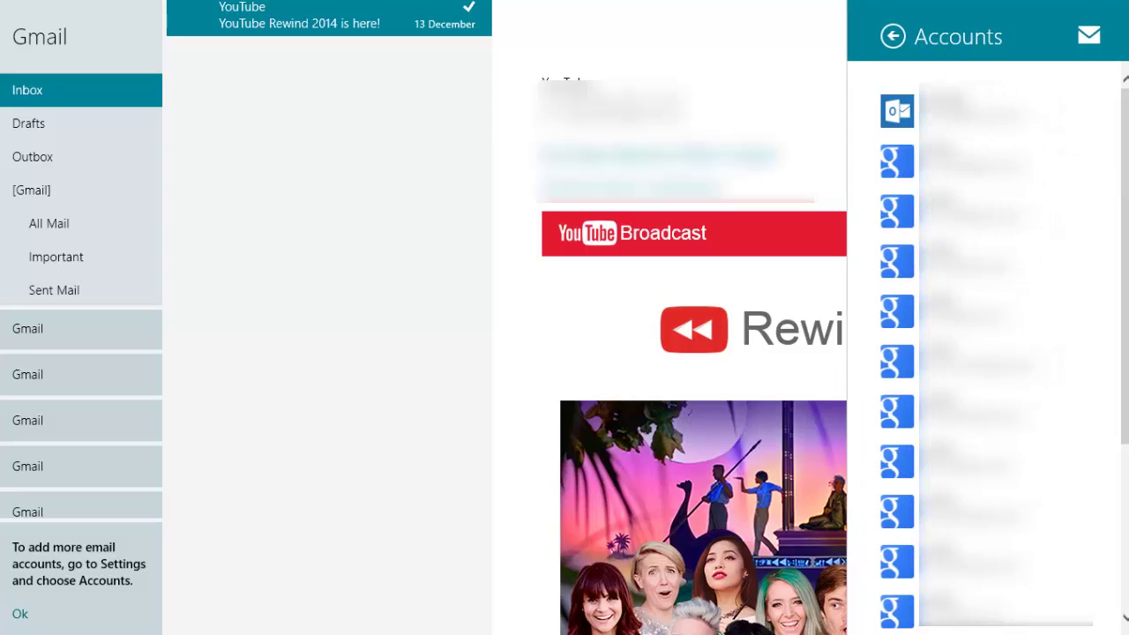
pyautogui.moveTo(1120, 173); pyautogui.dragTo(1120, 530)
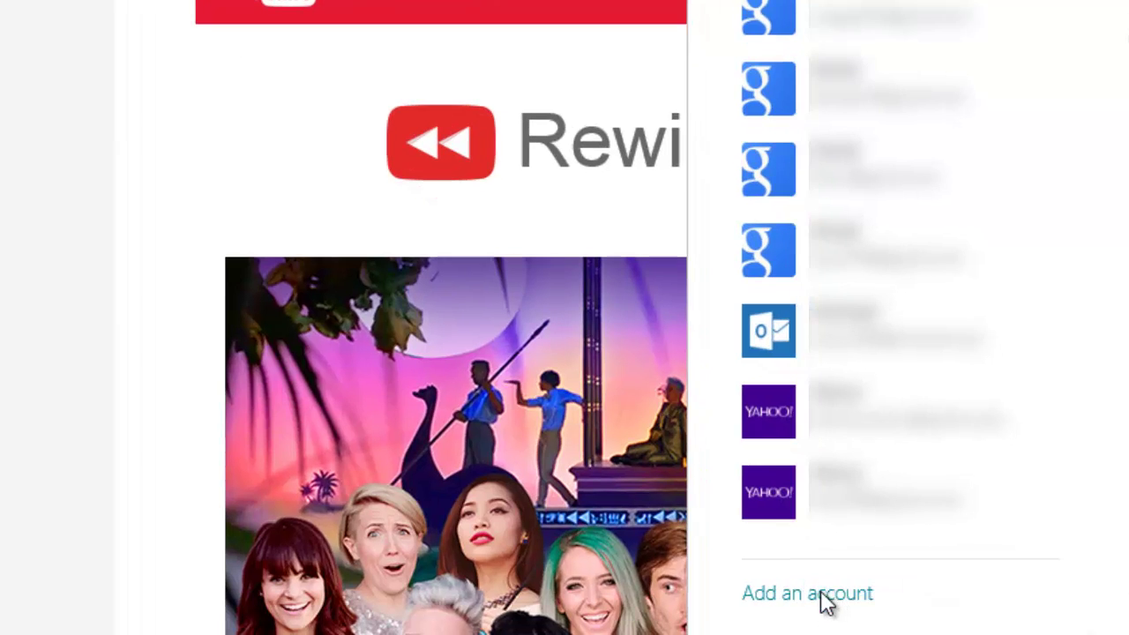
pyautogui.click(824, 595)
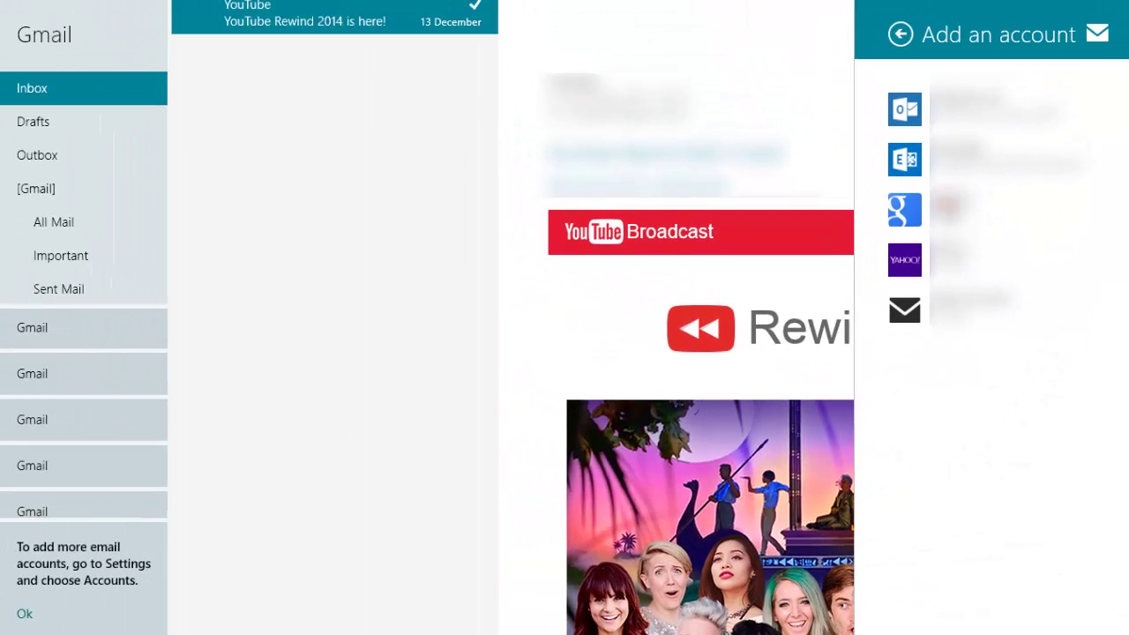
# - Choose Google, enter the account's email and password, and try connecting; sign-in fails
pyautogui.click(934, 205)
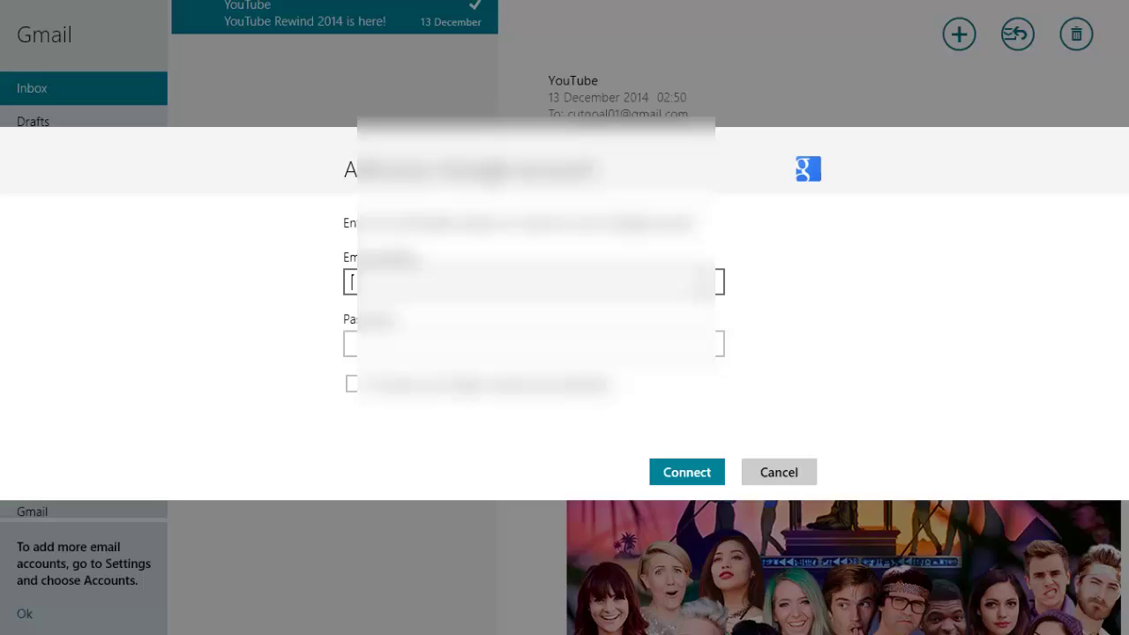
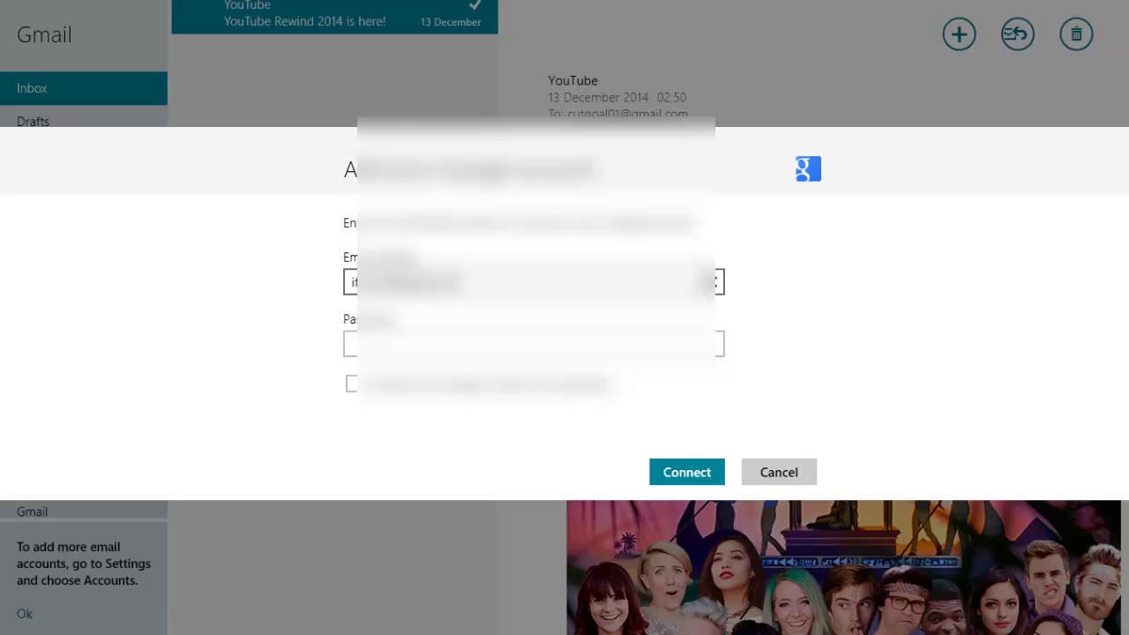
pyautogui.click(653, 350)
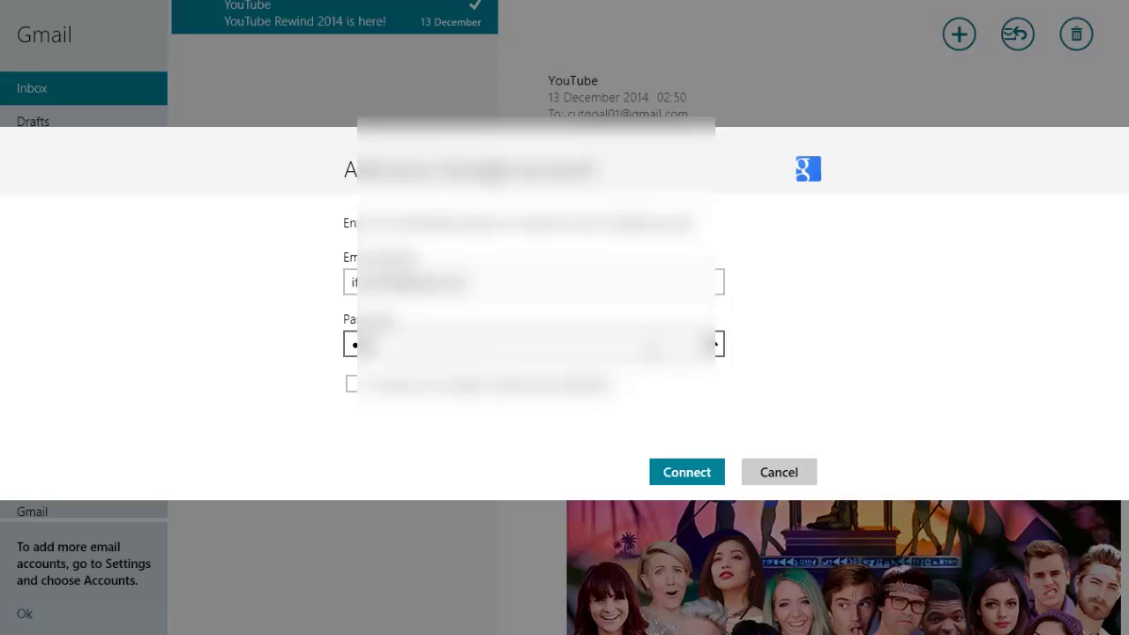
pyautogui.press('capslock')
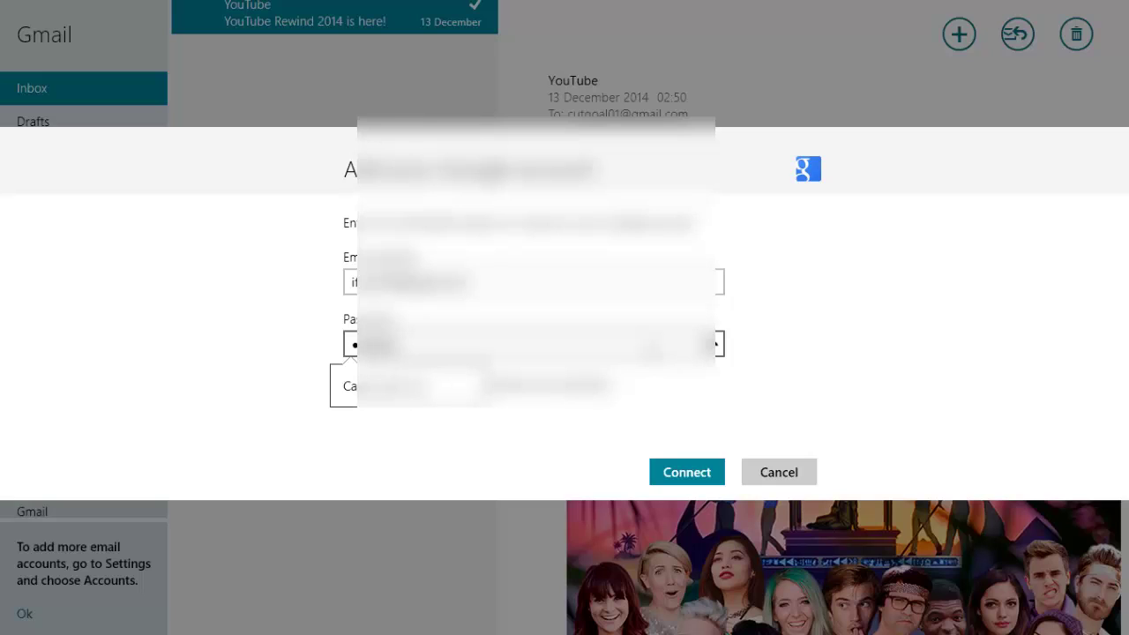
pyautogui.click(695, 472)
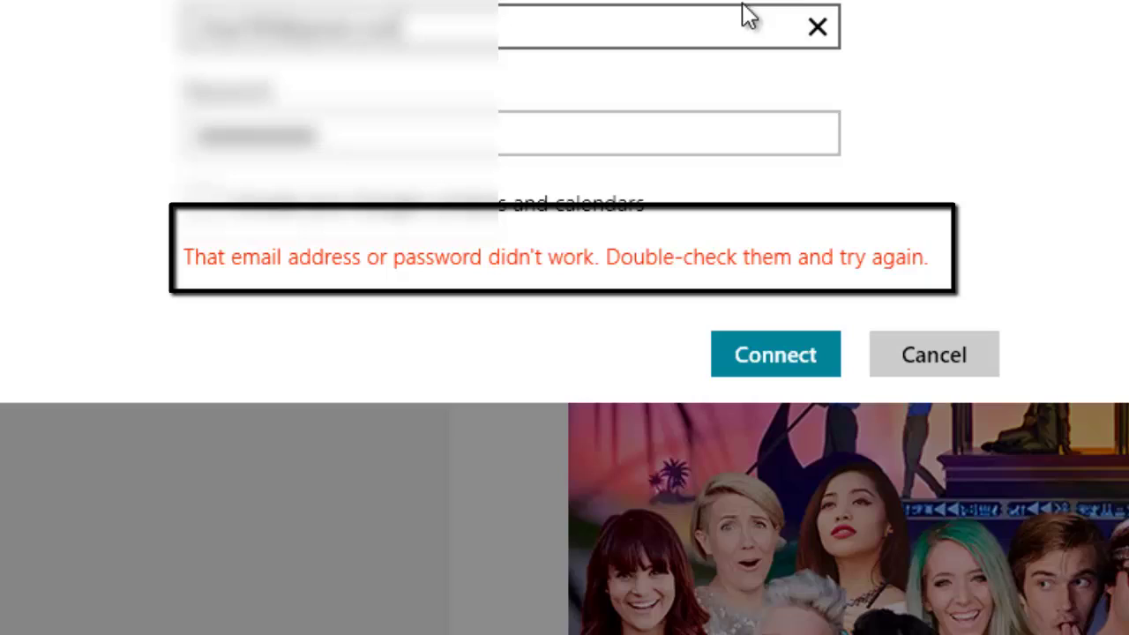
pyautogui.click(650, 141)
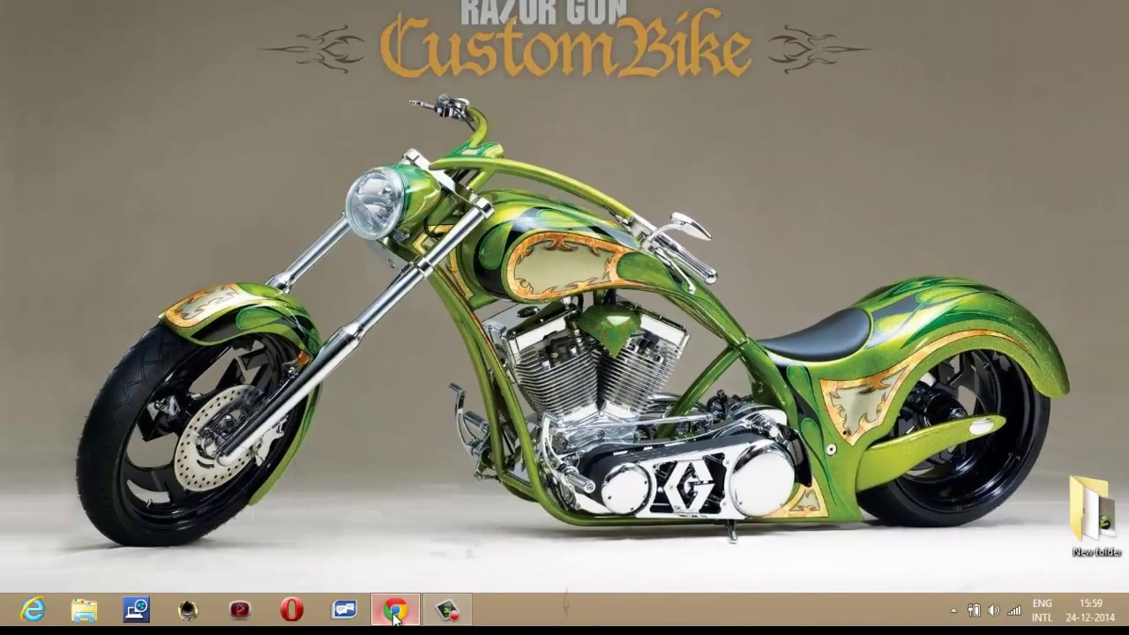
# - Sign in to Google in Chrome with the account email, Stay signed in unticked
pyautogui.click(394, 609)
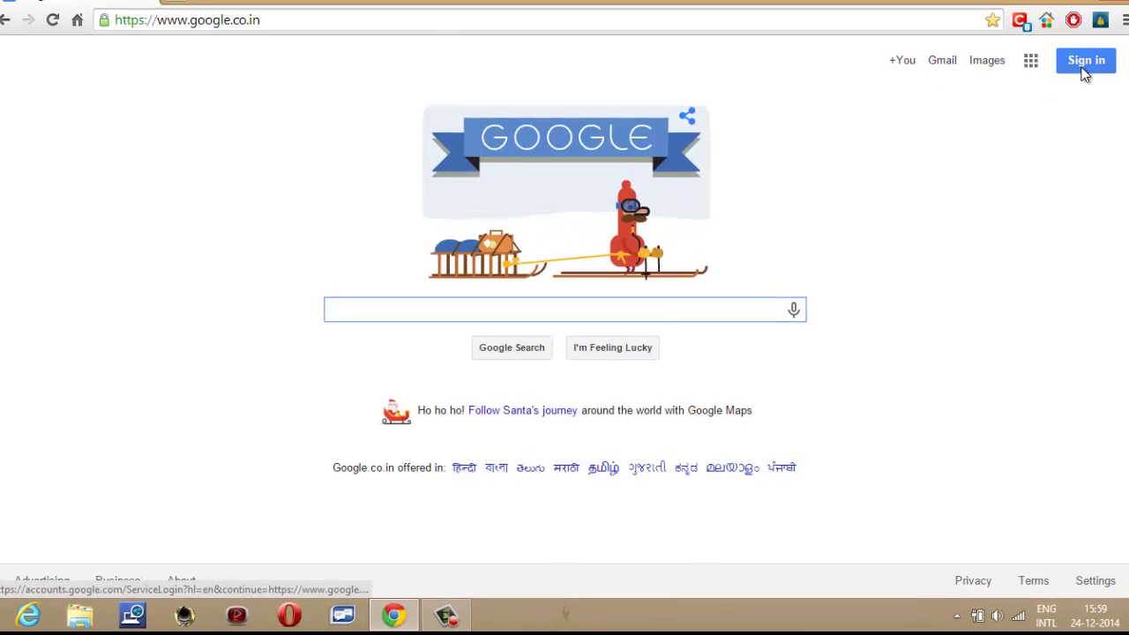
pyautogui.click(1085, 62)
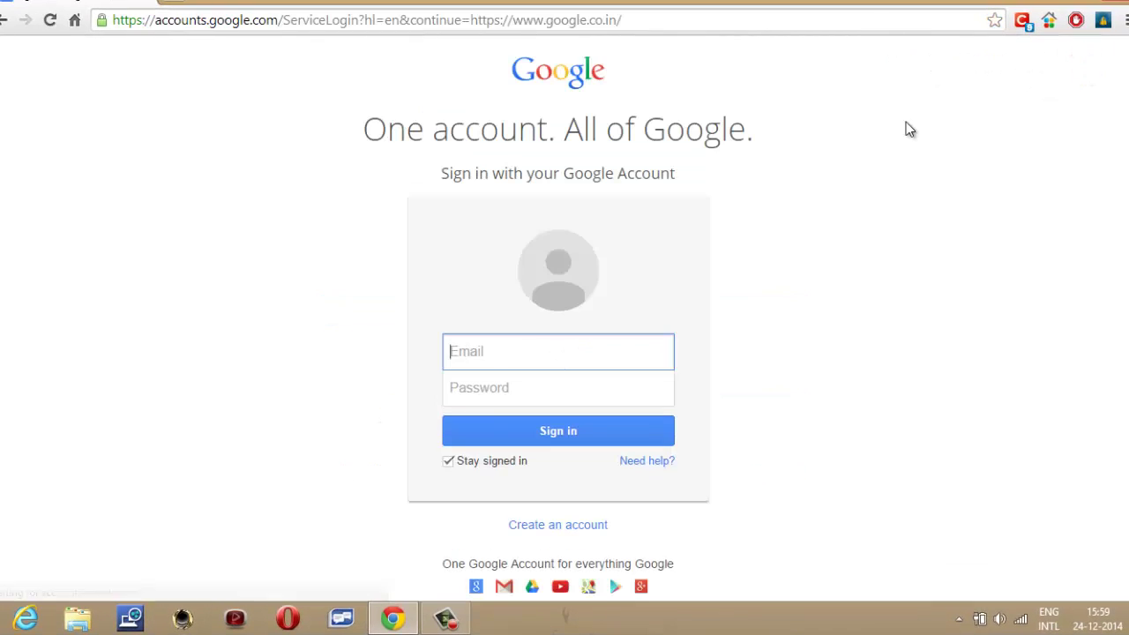
pyautogui.click(450, 460)
pyautogui.click(491, 353)
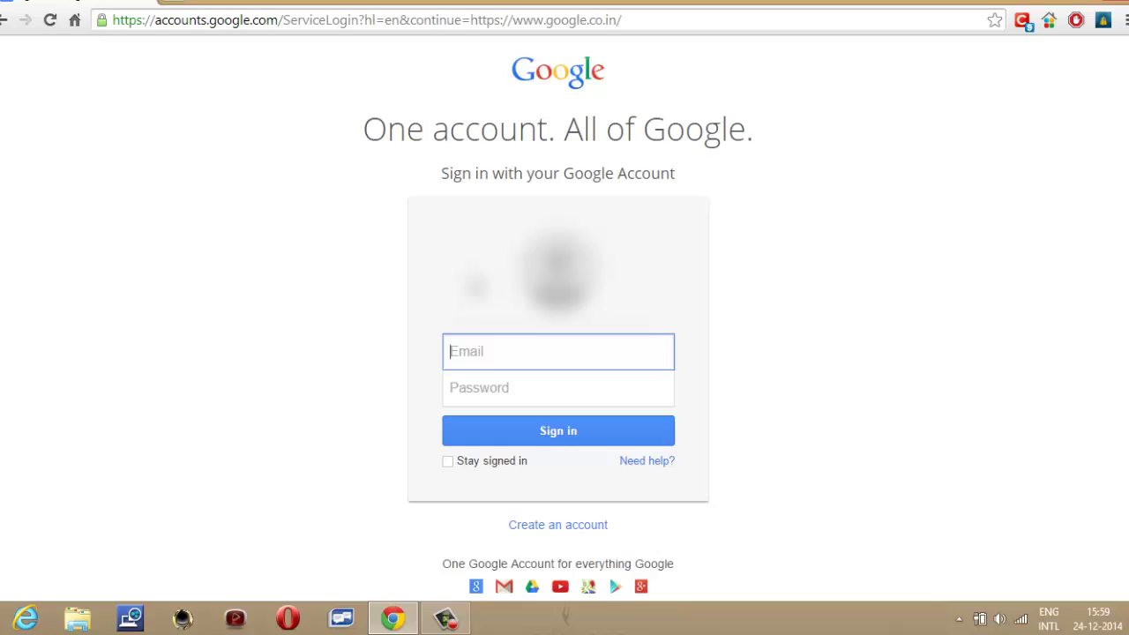
pyautogui.scroll(-2, 491, 353)
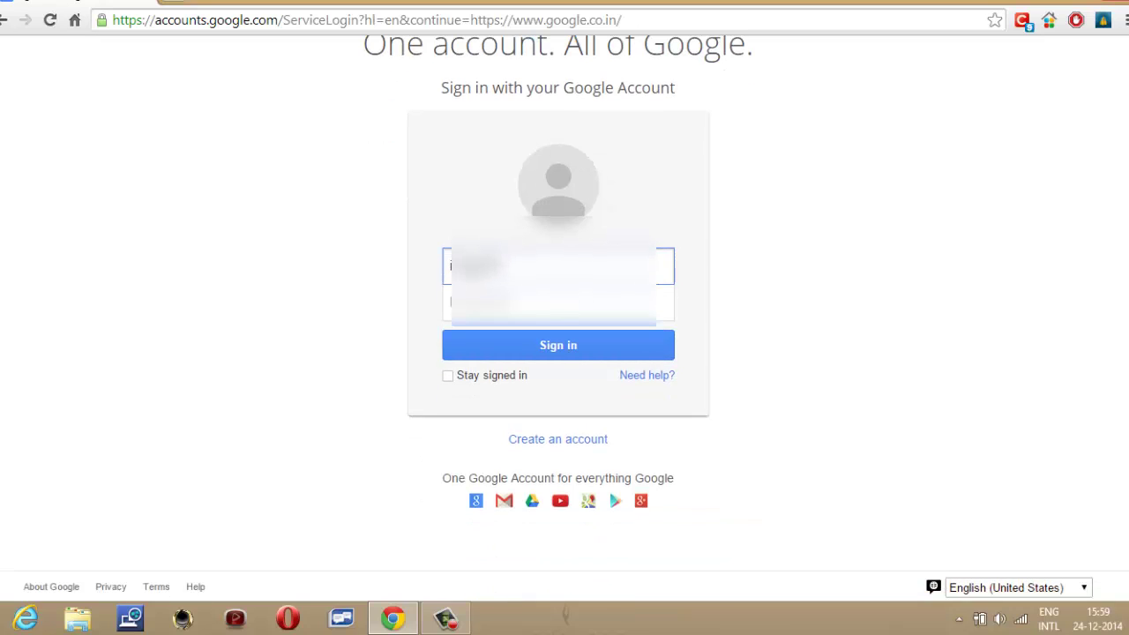
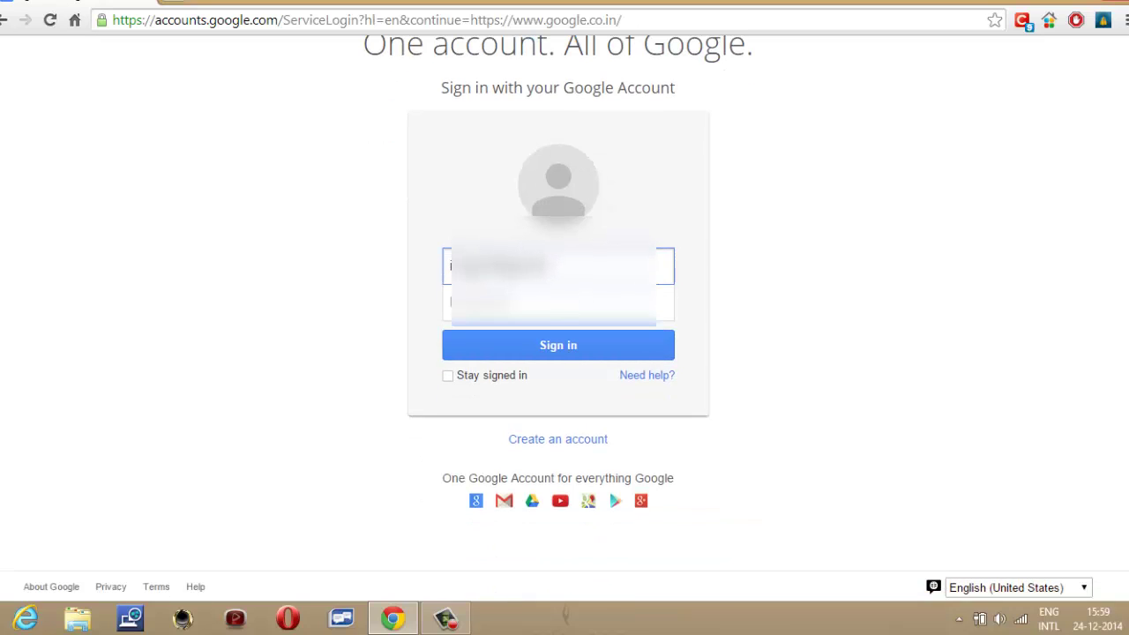
pyautogui.press('Tab')
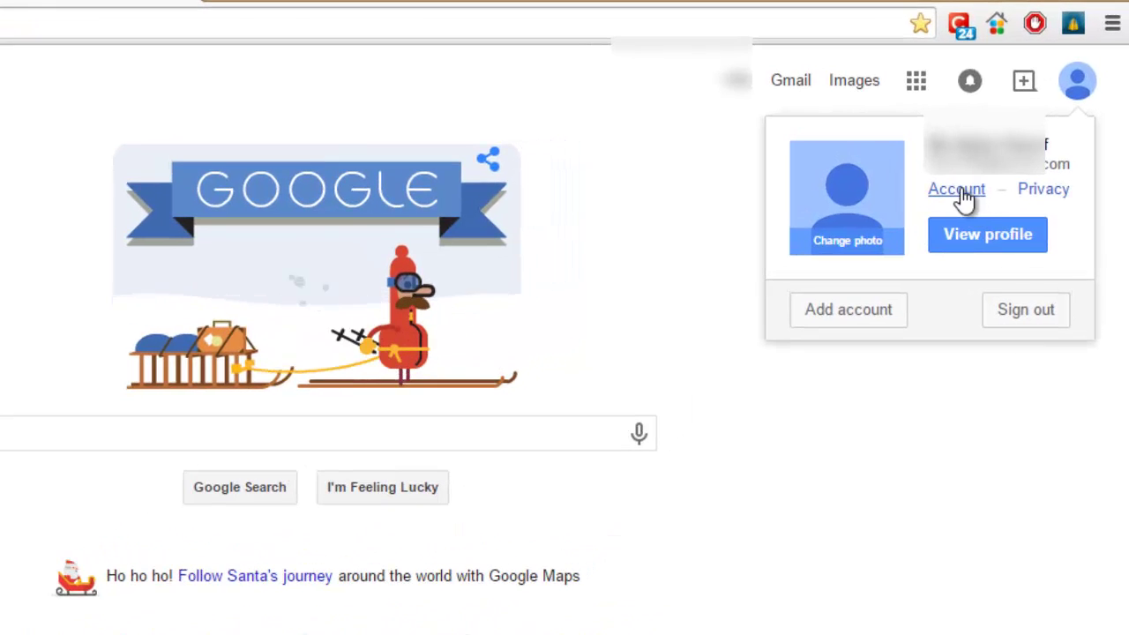
# - Open Google Account settings and find Access for less secure apps set to Blocked
pyautogui.click(1002, 156)
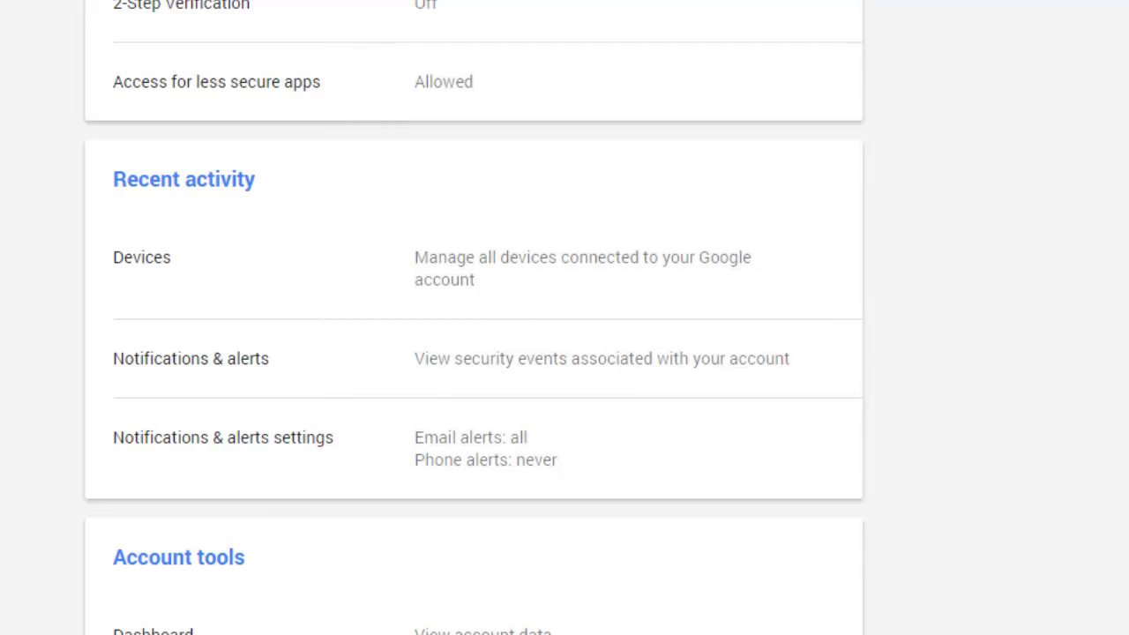
pyautogui.scroll(-1, 472, 317)
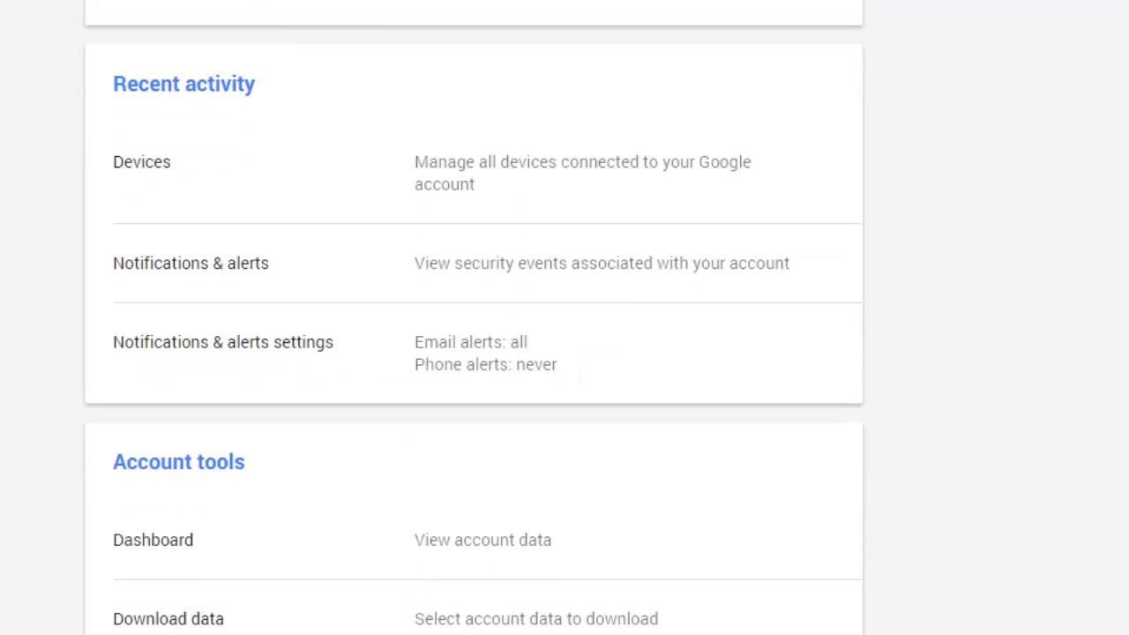
pyautogui.scroll(-2, 472, 317)
pyautogui.scroll(-5, 472, 317)
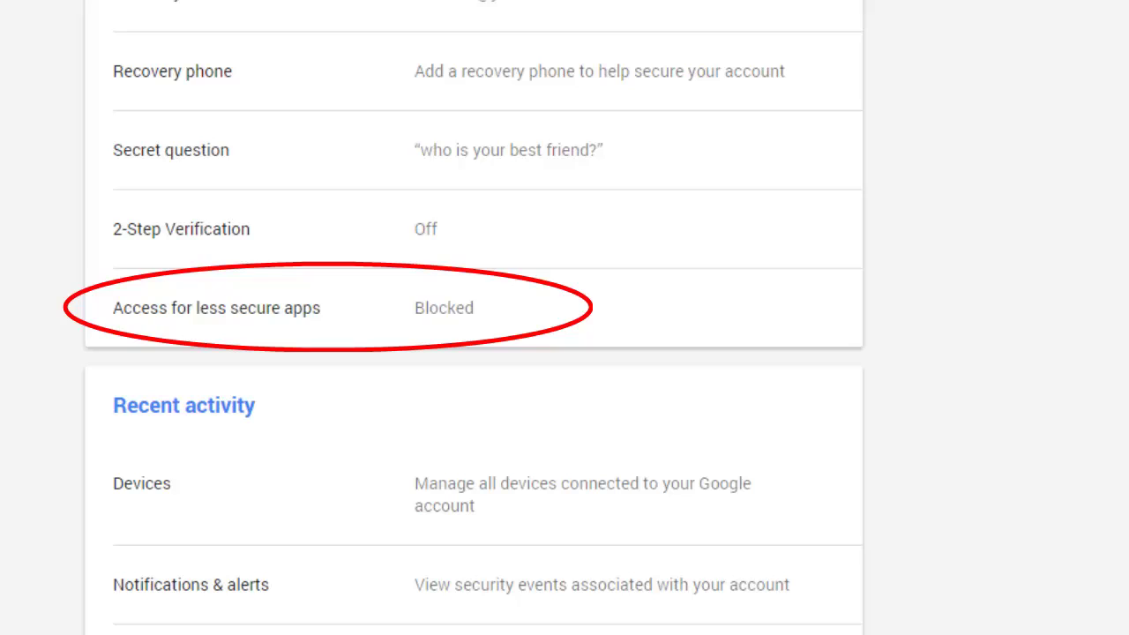
# - Set Access for less secure apps to Enable
pyautogui.click(443, 306)
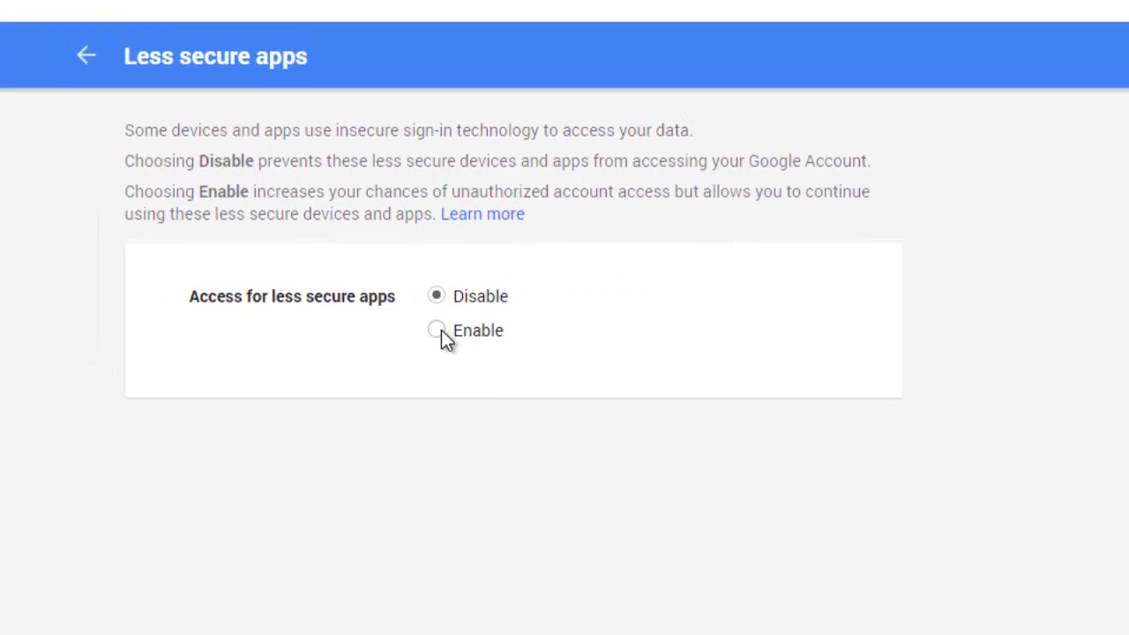
pyautogui.click(440, 333)
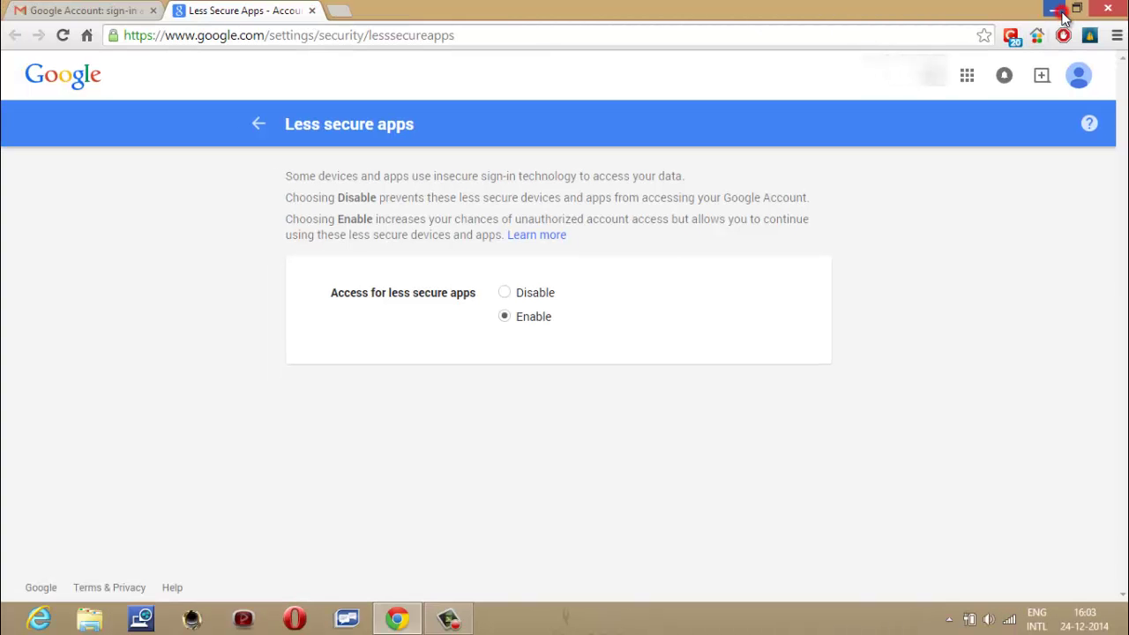
# - Reconnect the Google account in Mail and open the Official Look email
pyautogui.click(1055, 11)
pyautogui.moveTo(2, 2)
pyautogui.click(18, 18)
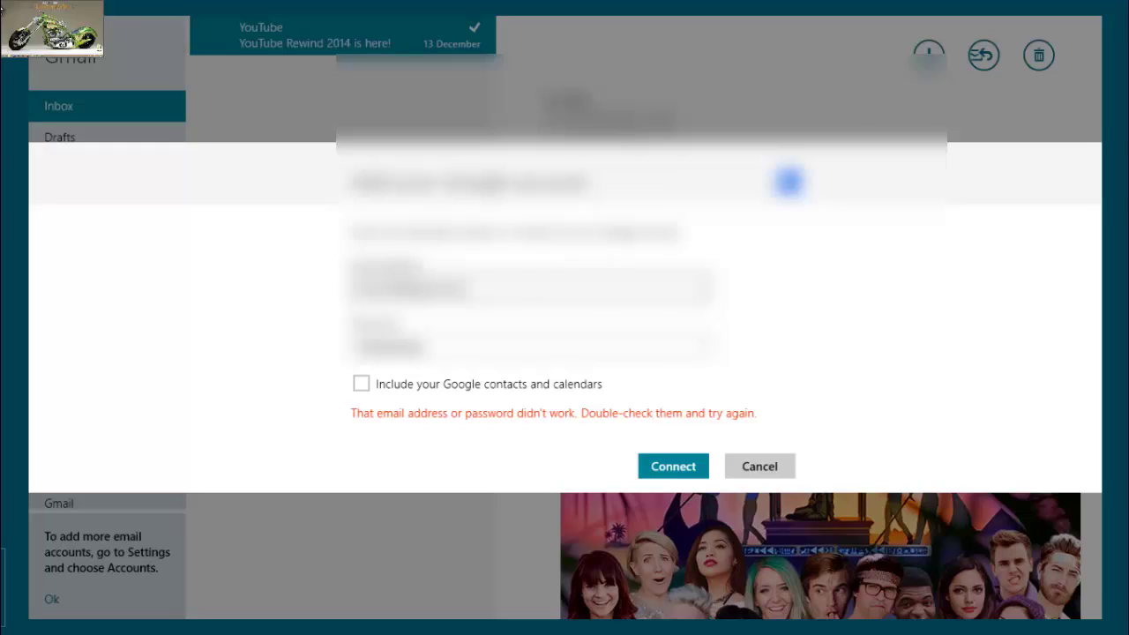
pyautogui.click(689, 480)
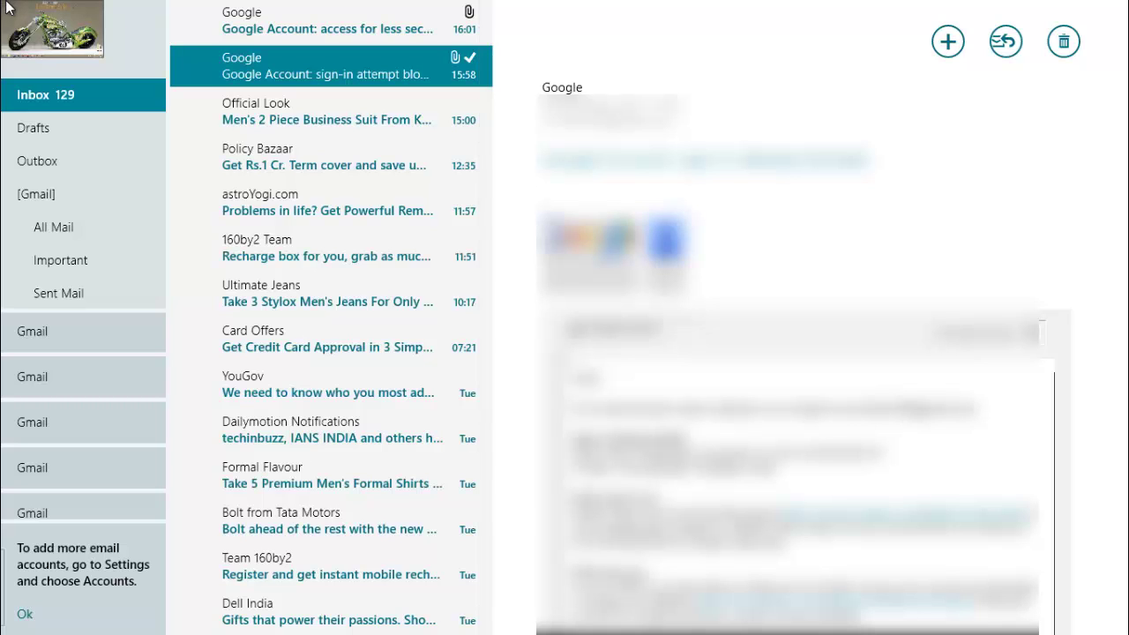
pyautogui.click(260, 128)
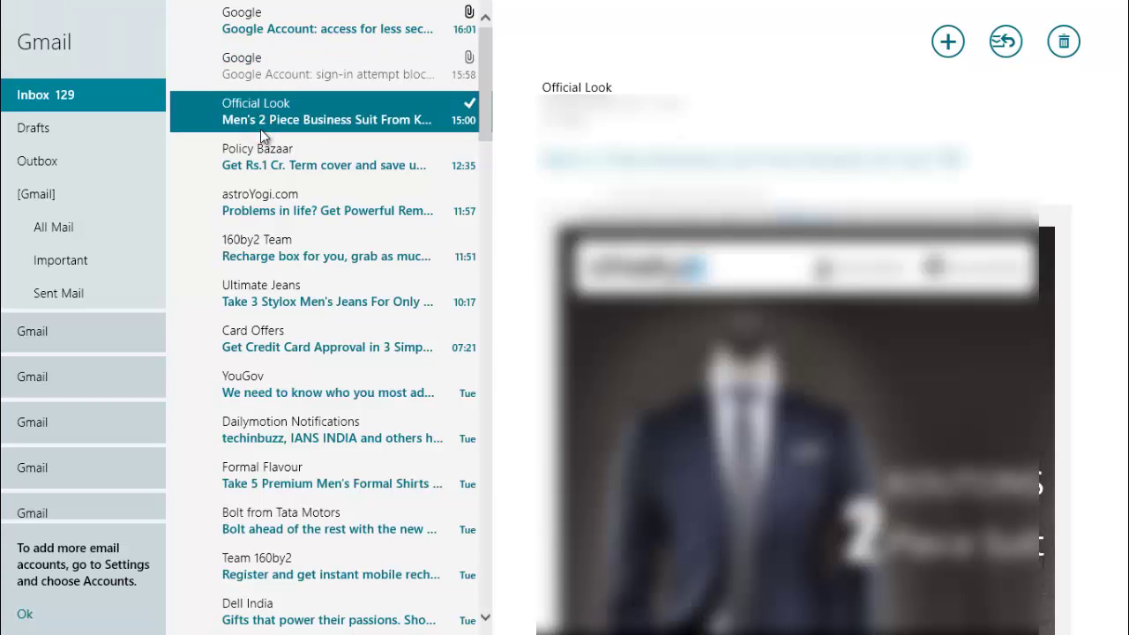